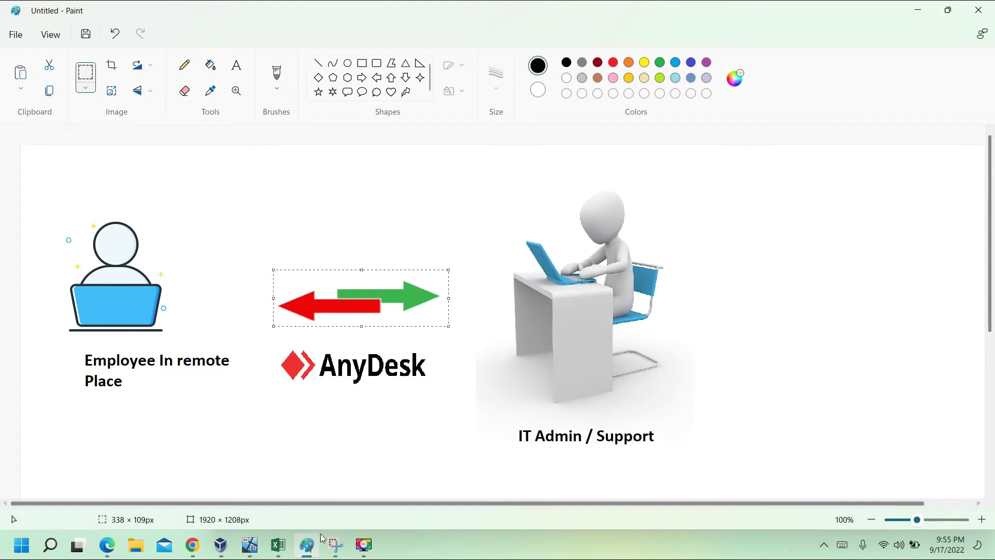
# Check the WIN04 virtual machine, switch to the WIN04 remoteUser machine and minimize its AnyDesk window
pyautogui.moveTo(250, 545)
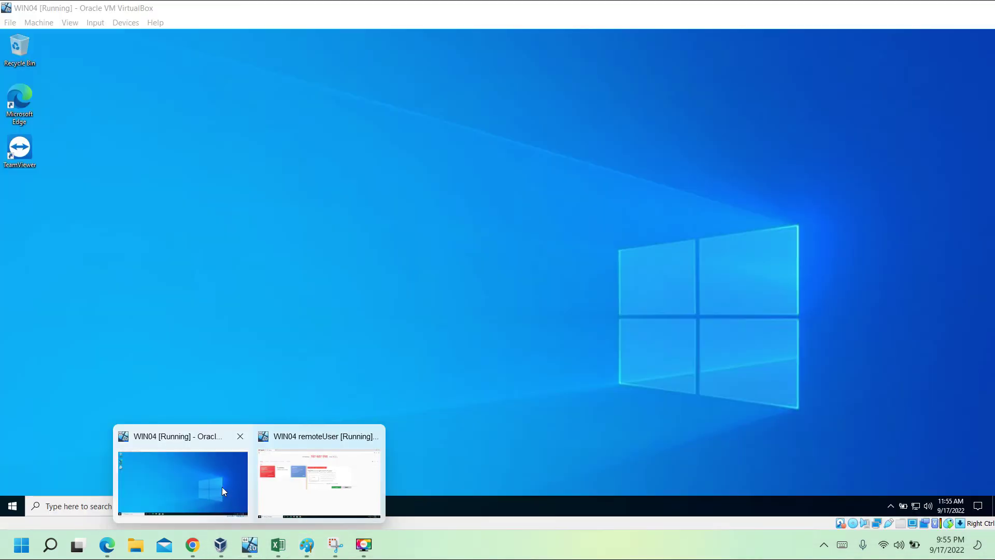
pyautogui.click(213, 487)
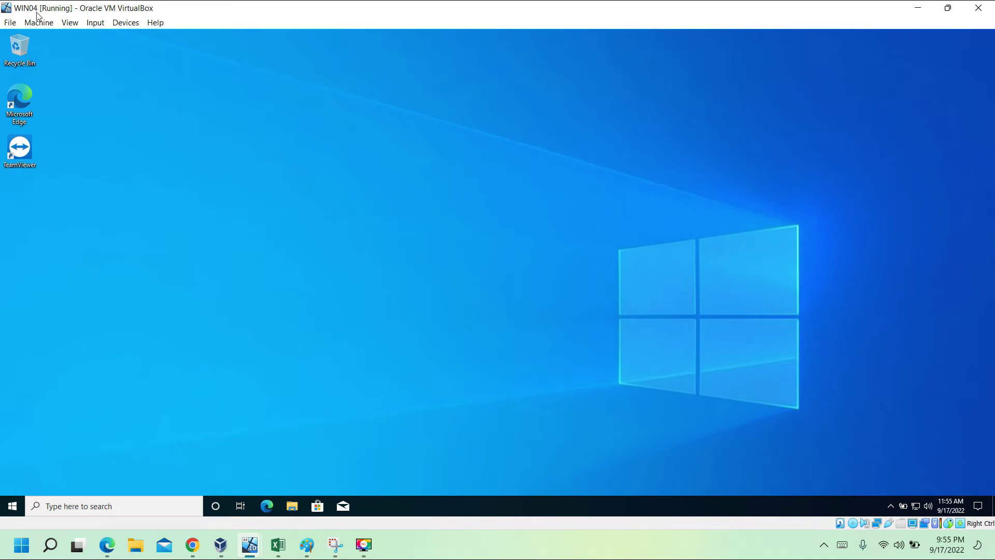
pyautogui.moveTo(328, 556)
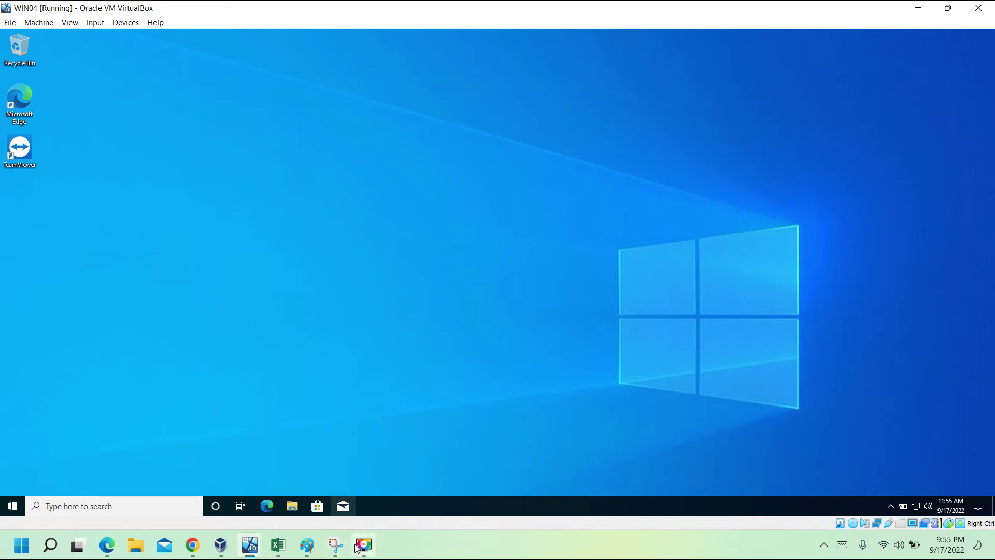
pyautogui.moveTo(250, 544)
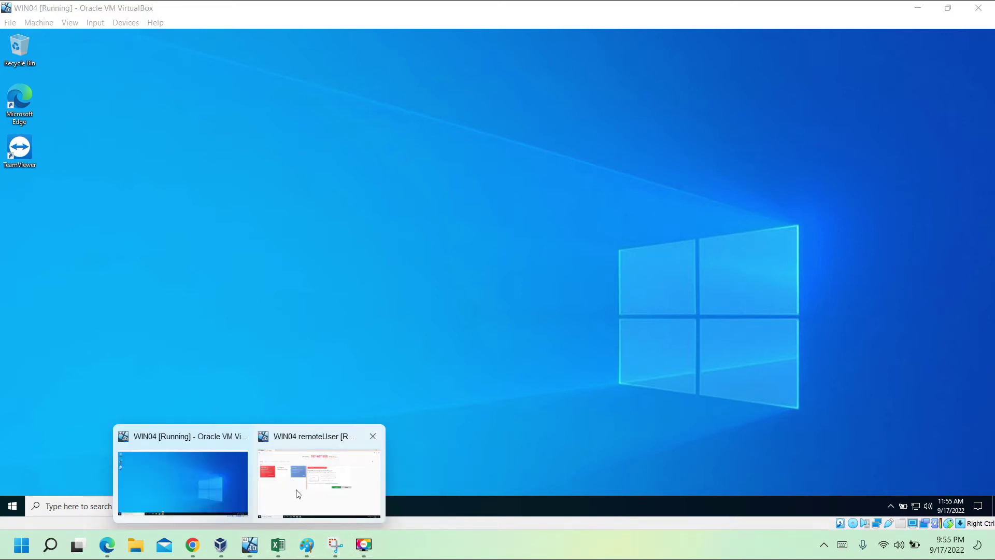
pyautogui.click(306, 495)
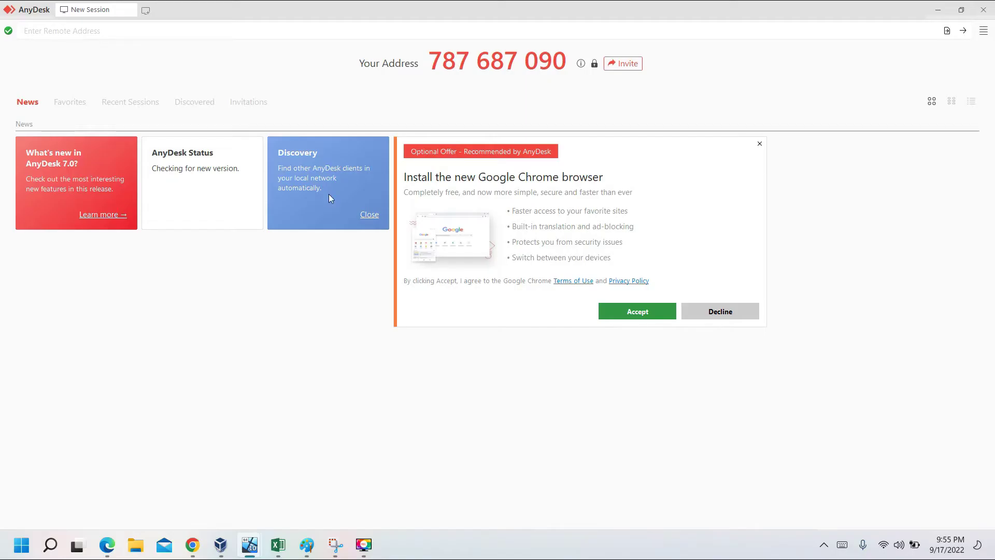
pyautogui.click(938, 9)
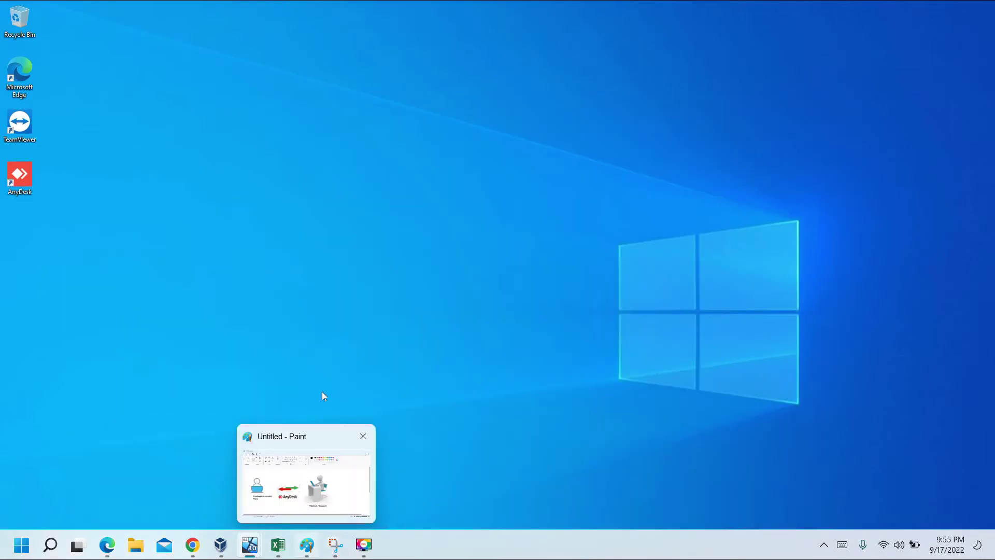
# Bring up the WIN04 virtual machine and display it in full-screen mode
pyautogui.moveTo(257, 548)
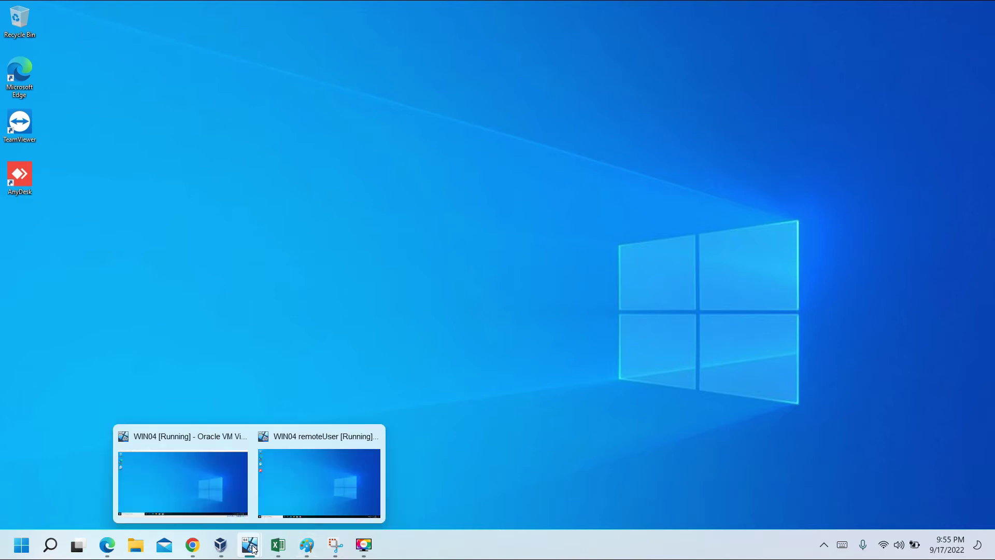
pyautogui.click(207, 440)
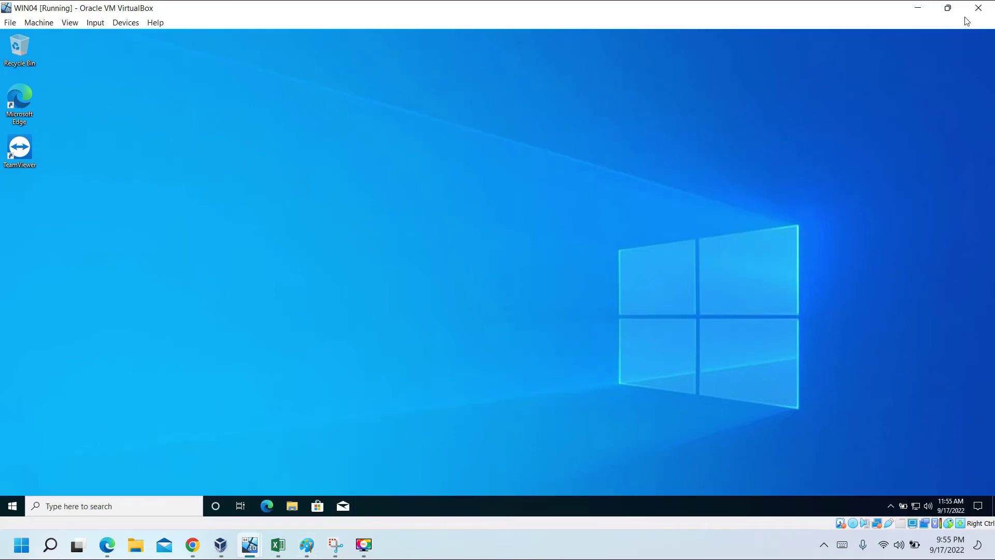
pyautogui.click(64, 24)
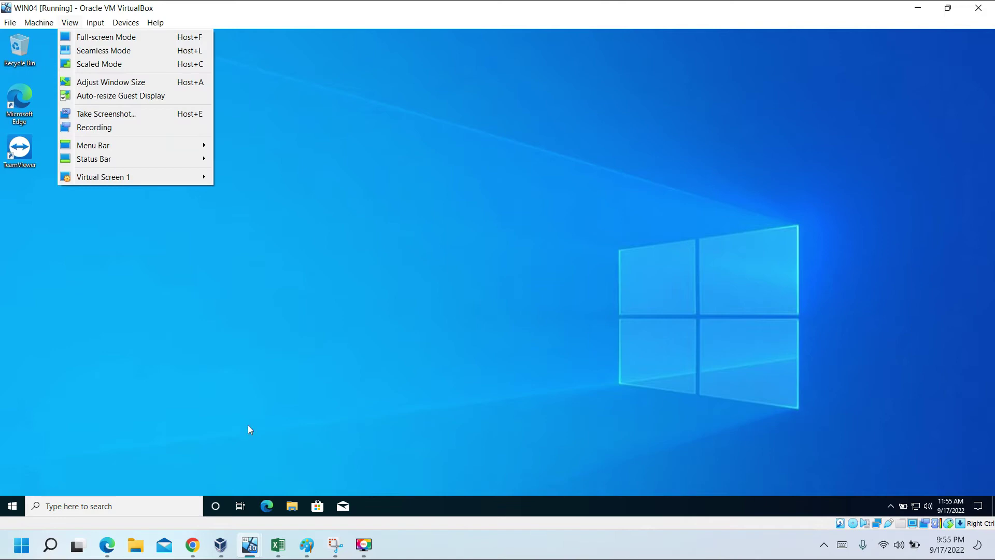
pyautogui.click(108, 34)
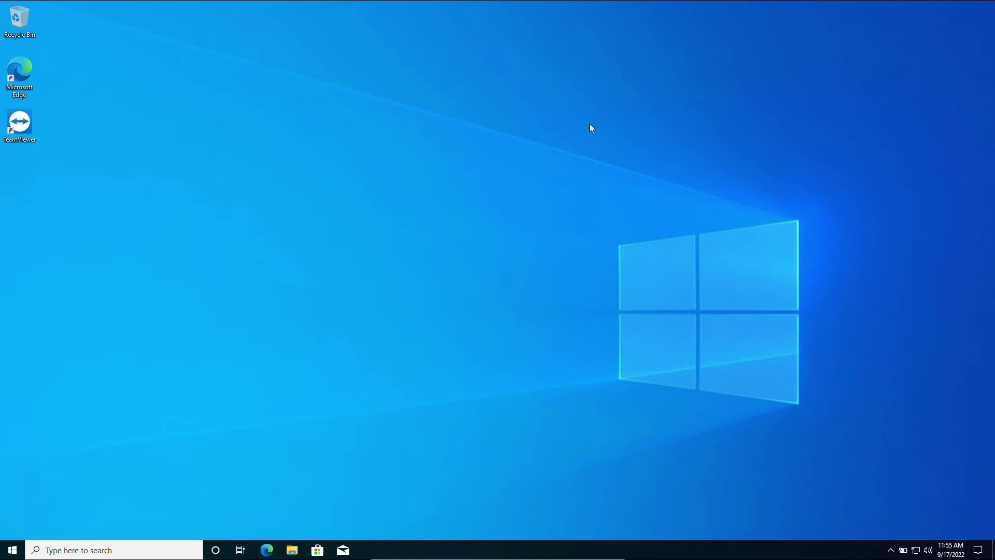
# Open Microsoft Edge, dismiss the offer to restore pages and maximize the browser window
pyautogui.doubleClick(37, 84)
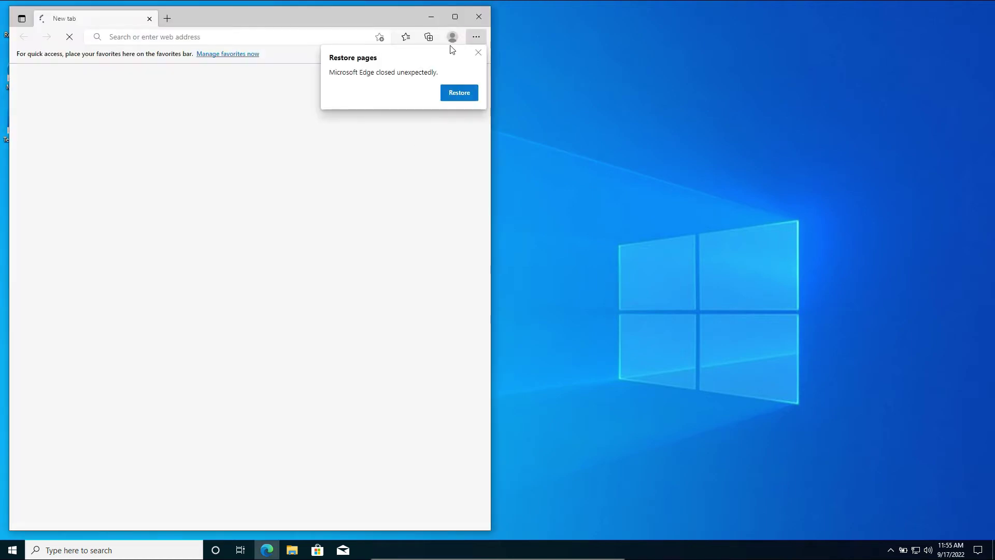
pyautogui.click(478, 54)
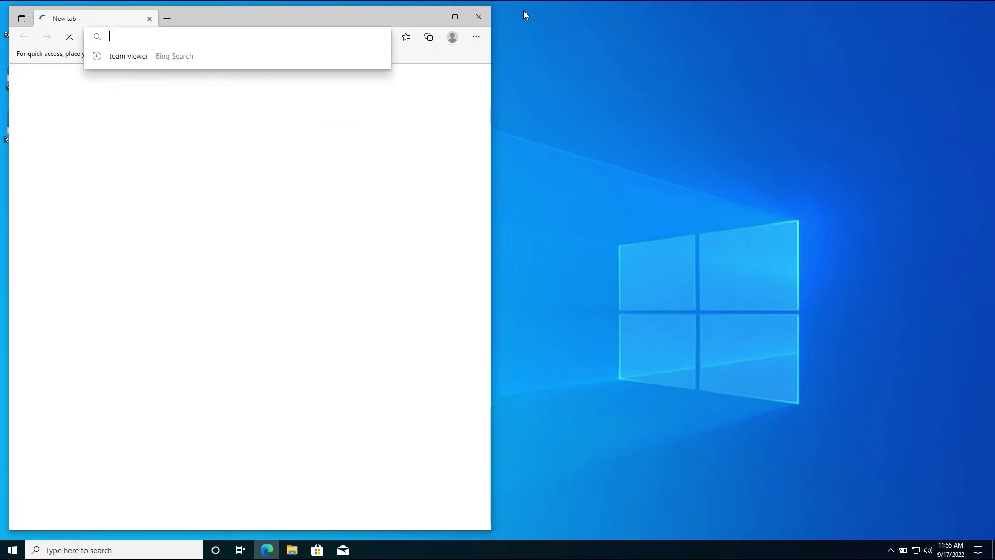
pyautogui.click(445, 22)
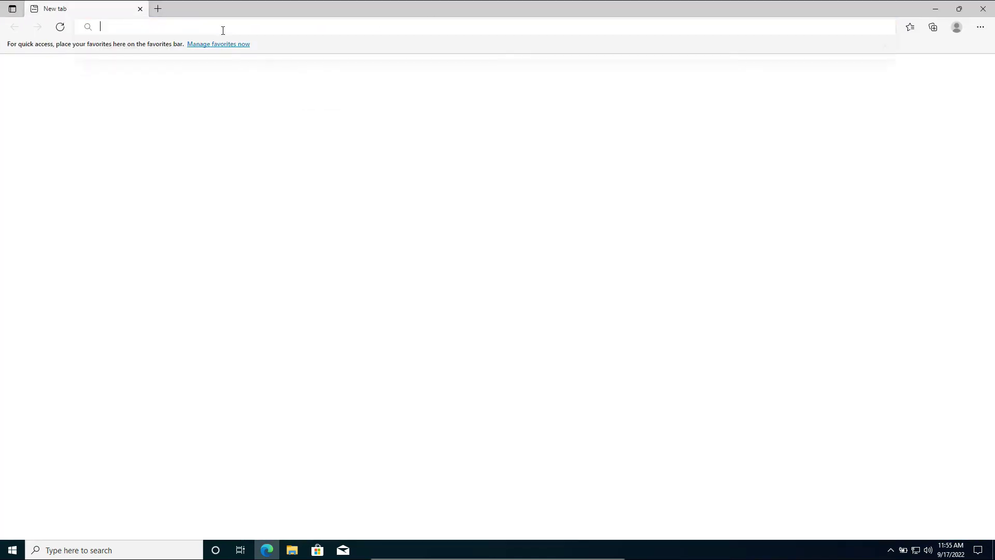
# Search the web for "anydesk download"
pyautogui.click(222, 25)
pyautogui.write('anys')
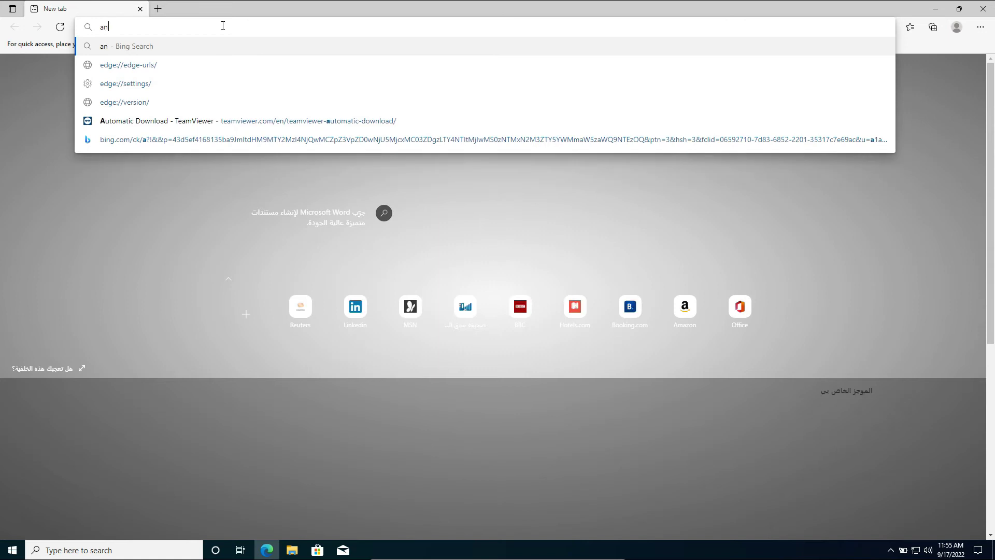
pyautogui.press('BackSpace')
pyautogui.write('desk')
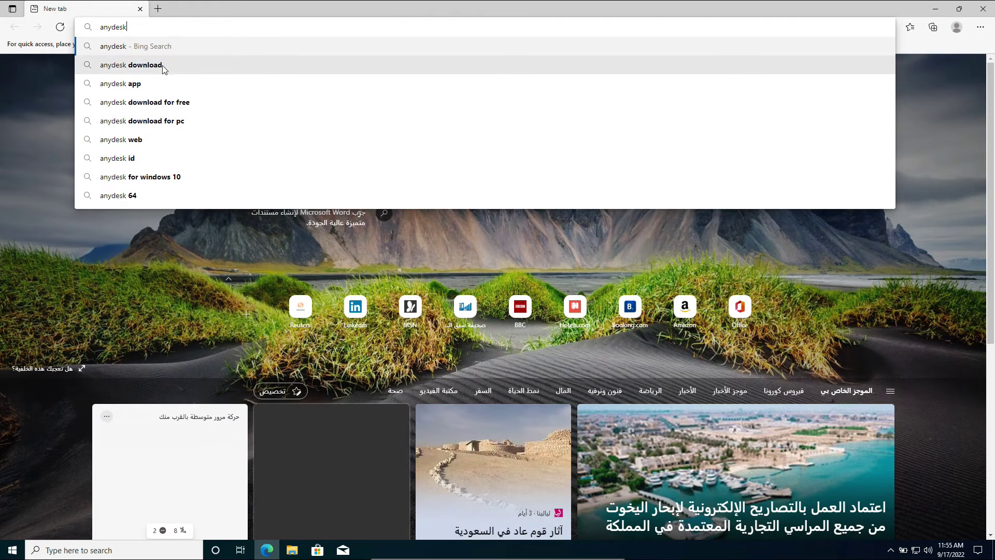
pyautogui.press('Down')
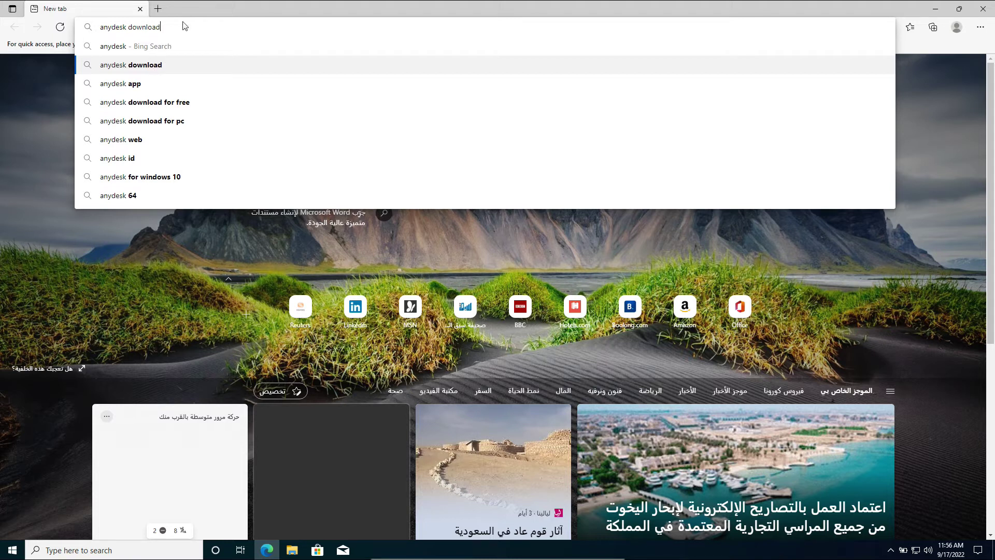
pyautogui.press('Return')
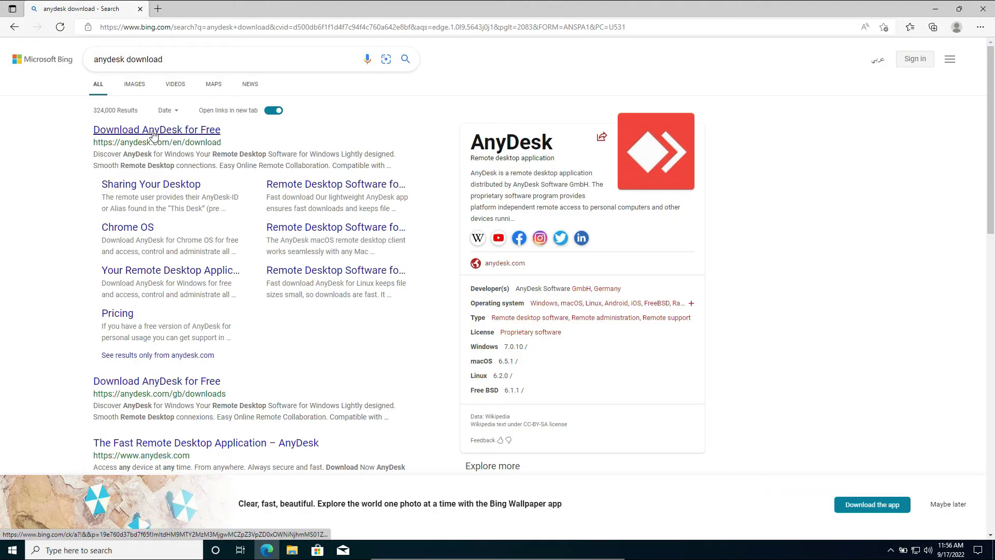
# Open the official "Download AnyDesk for Free" result and download AnyDesk.exe for Windows
pyautogui.click(42, 179)
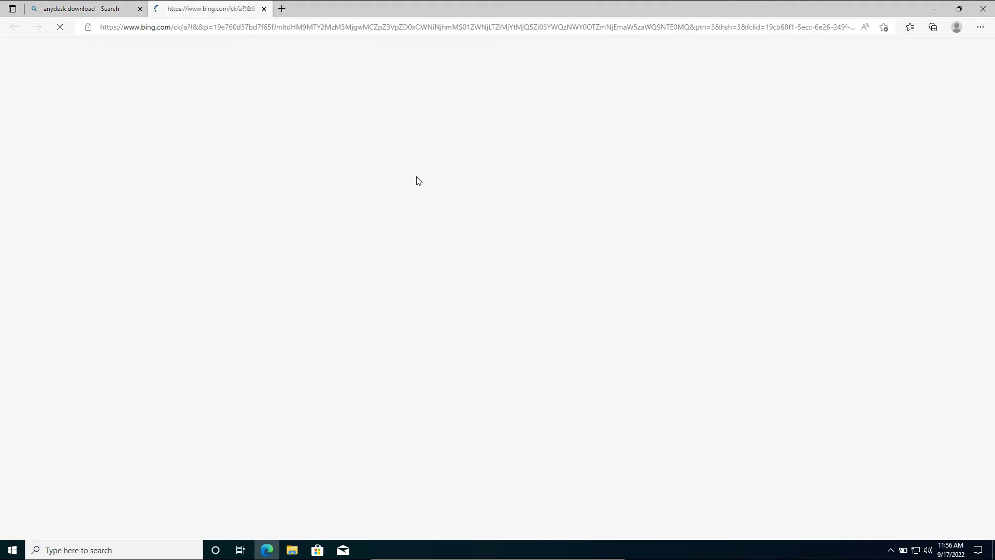
pyautogui.click(499, 209)
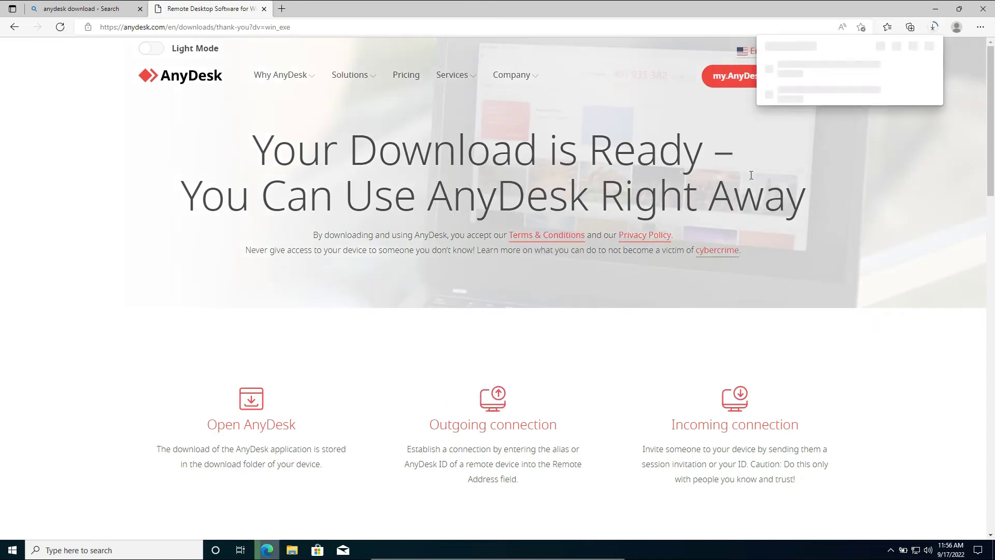
pyautogui.click(862, 84)
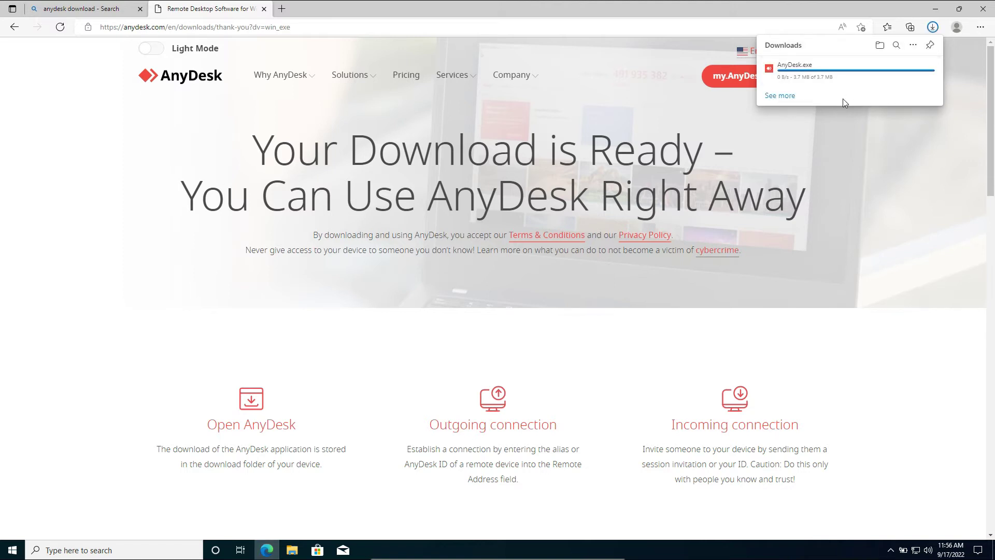
# Show the downloaded AnyDesk.exe in its folder and run it
pyautogui.moveTo(892, 69)
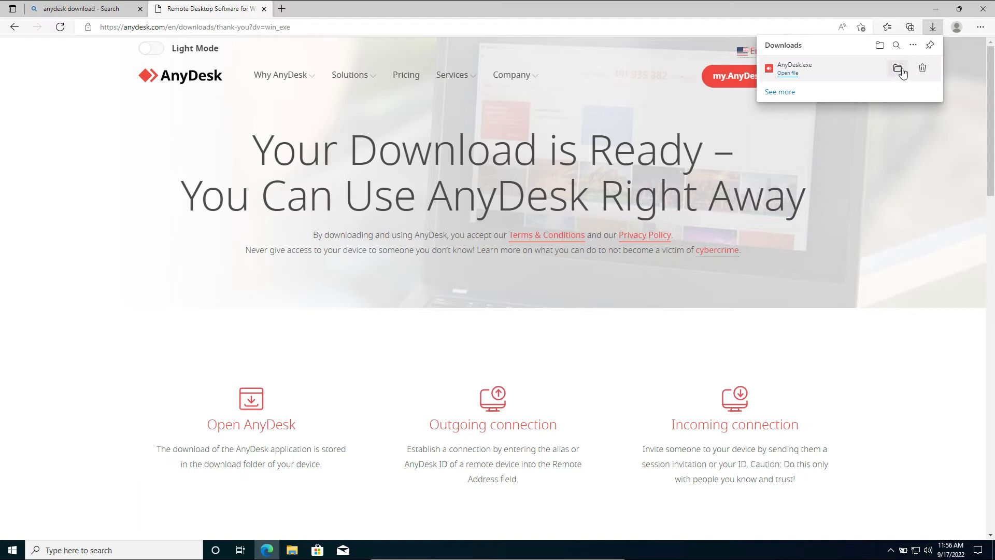
pyautogui.click(899, 68)
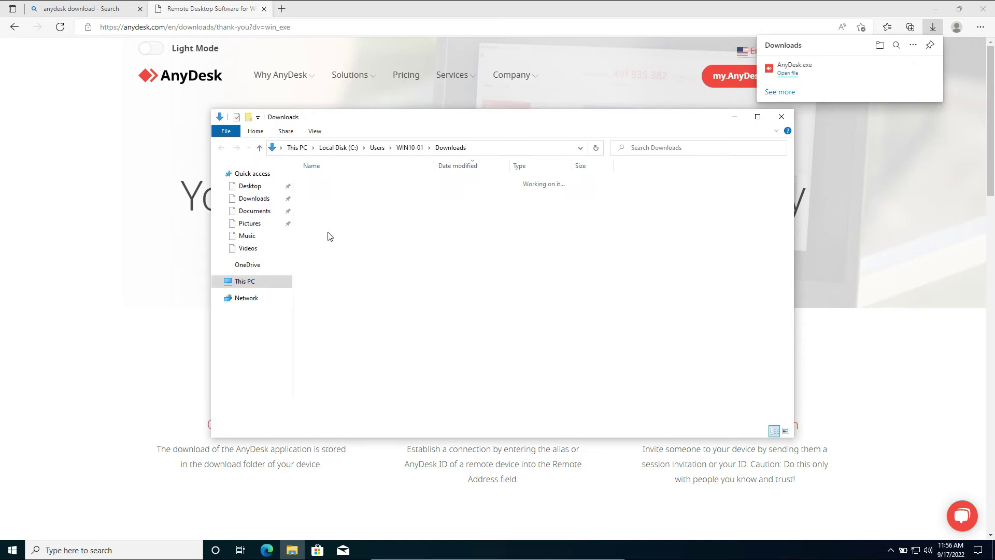
pyautogui.doubleClick(330, 200)
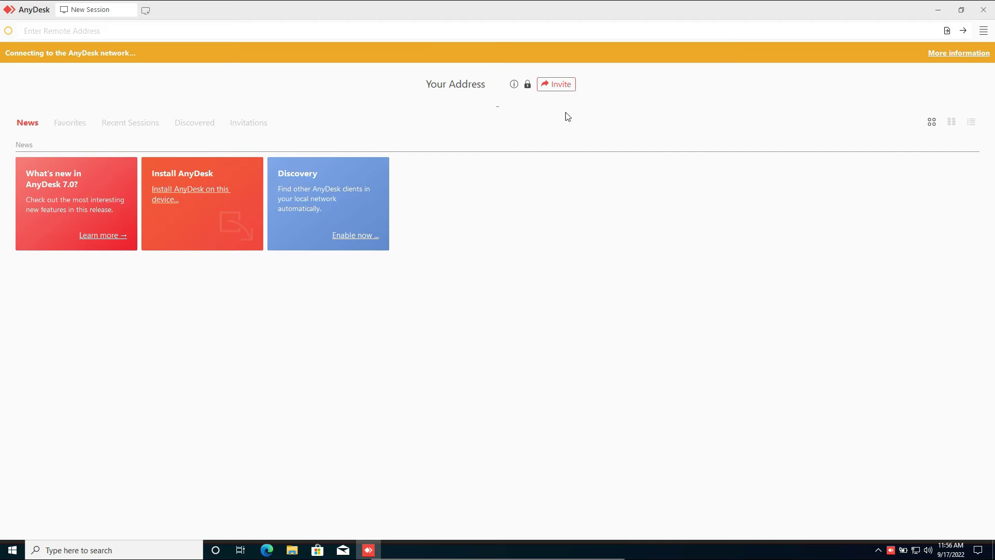
# Install AnyDesk on this device and allow the installer to make changes
pyautogui.click(185, 194)
pyautogui.click(559, 337)
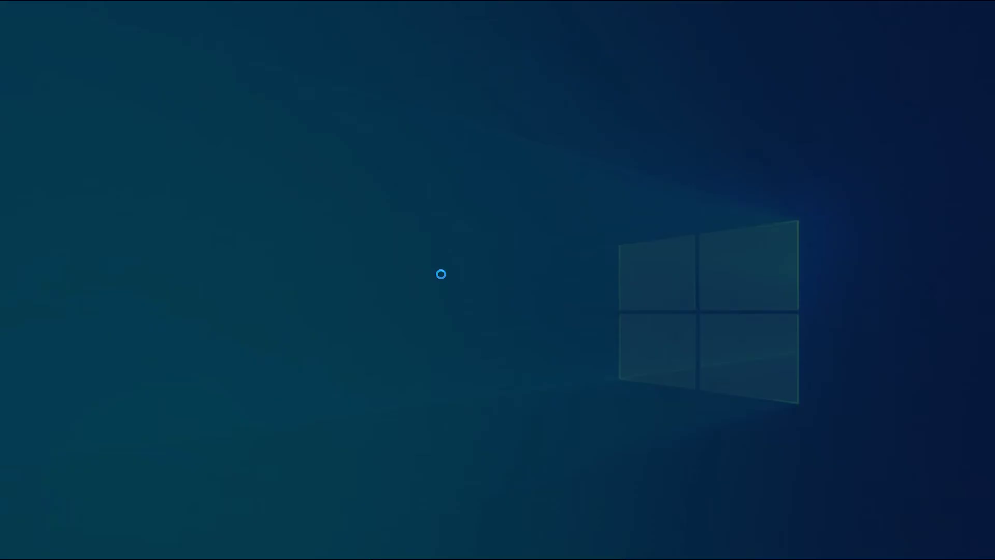
pyautogui.click(427, 346)
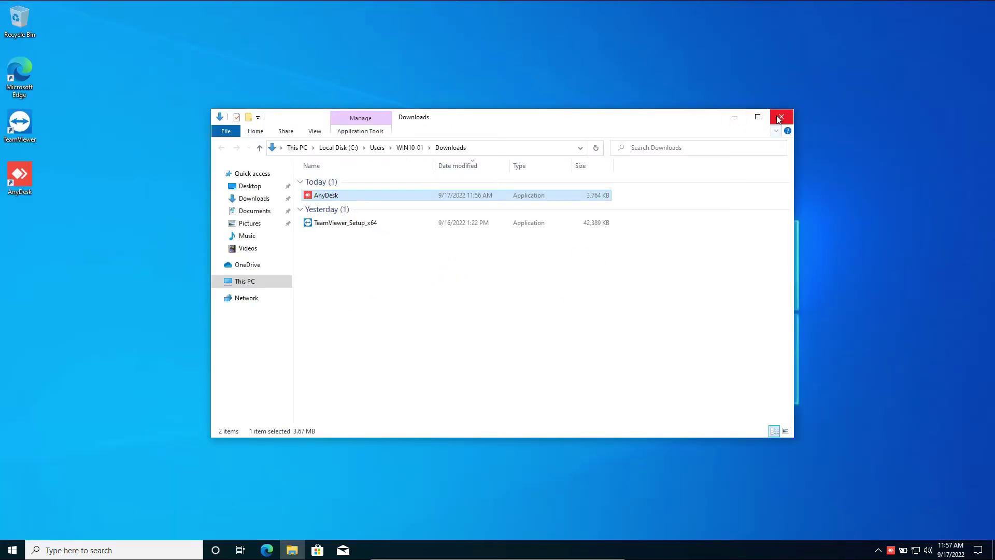
# Close the Downloads folder, launch the installed AnyDesk and request a session with the remote user's AnyDesk address
pyautogui.click(782, 115)
pyautogui.doubleClick(20, 185)
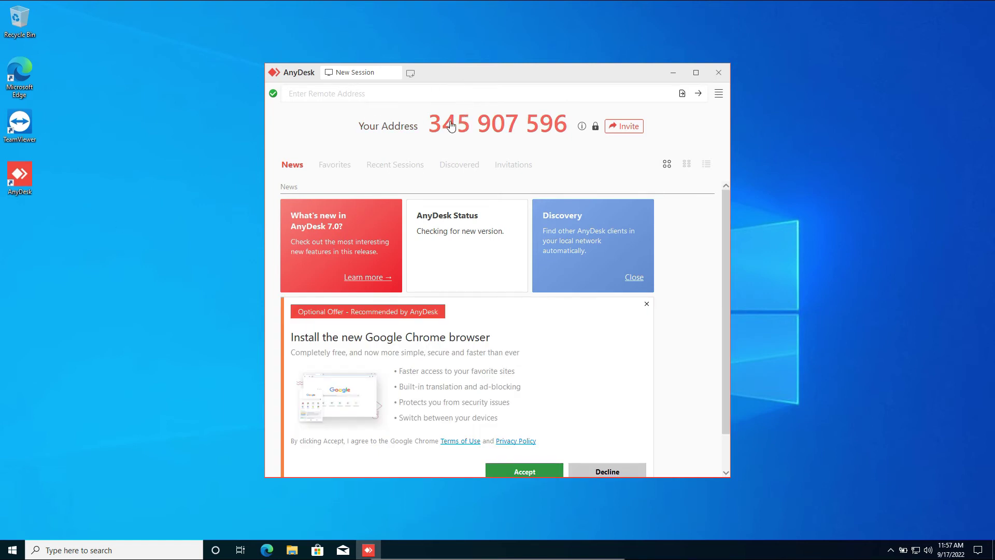
pyautogui.click(479, 93)
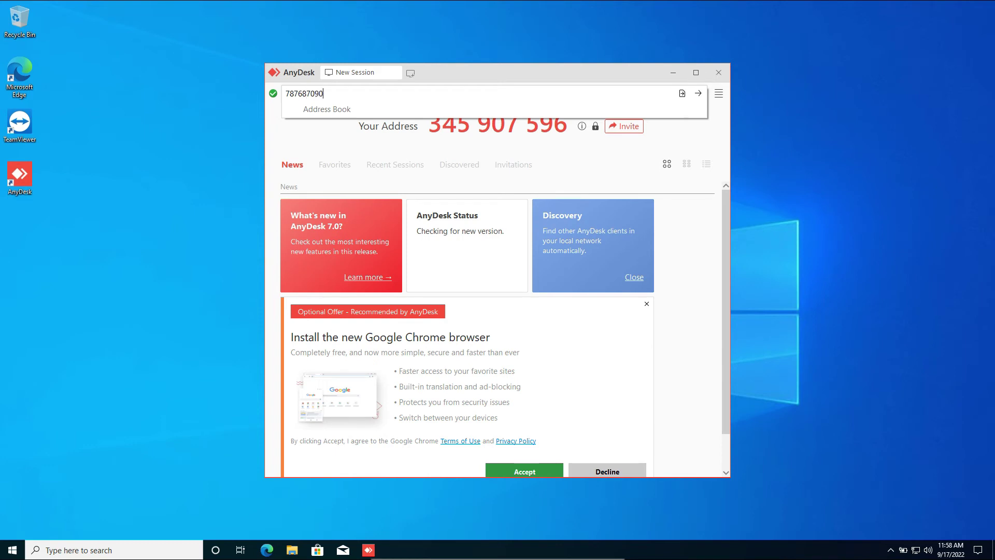
pyautogui.click(698, 94)
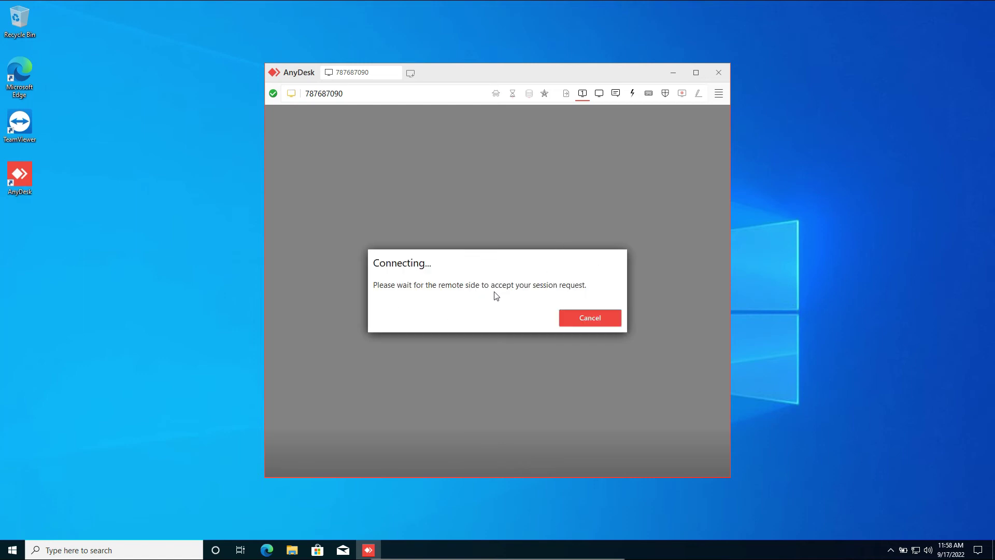
# Switch to the remote user's virtual machine, review the extra session permissions and accept the request from WIN10-01, keeping its session window in front
pyautogui.moveTo(601, 557)
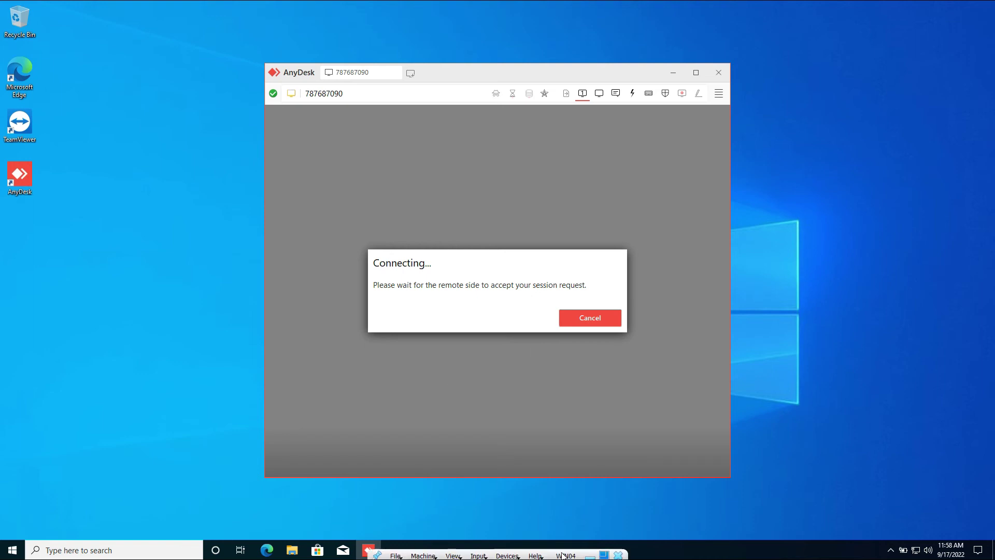
pyautogui.click(604, 554)
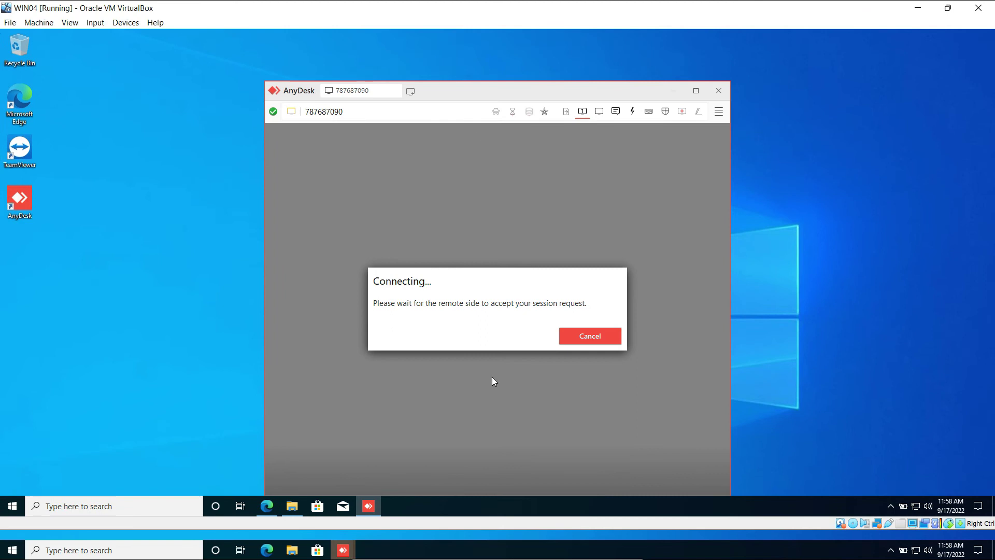
pyautogui.moveTo(342, 550)
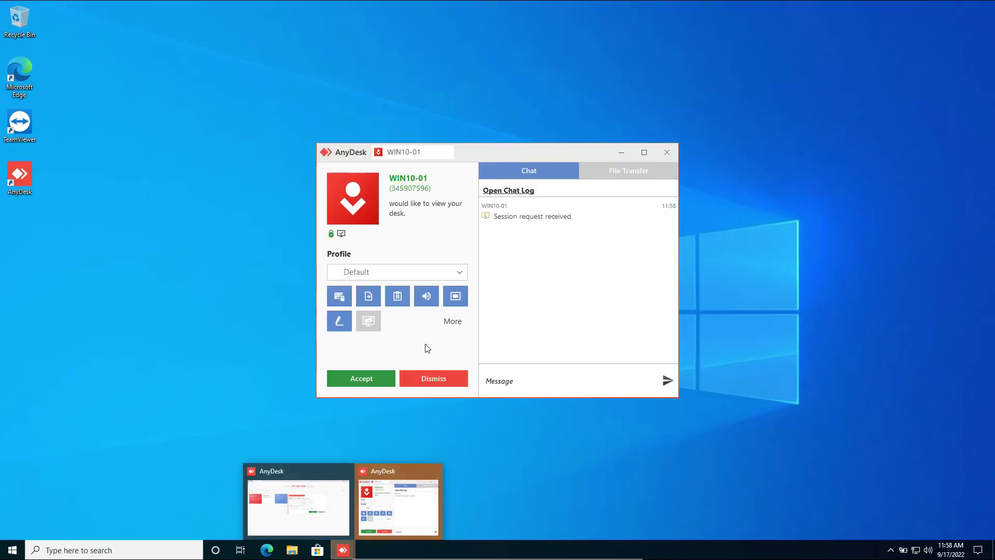
pyautogui.click(429, 322)
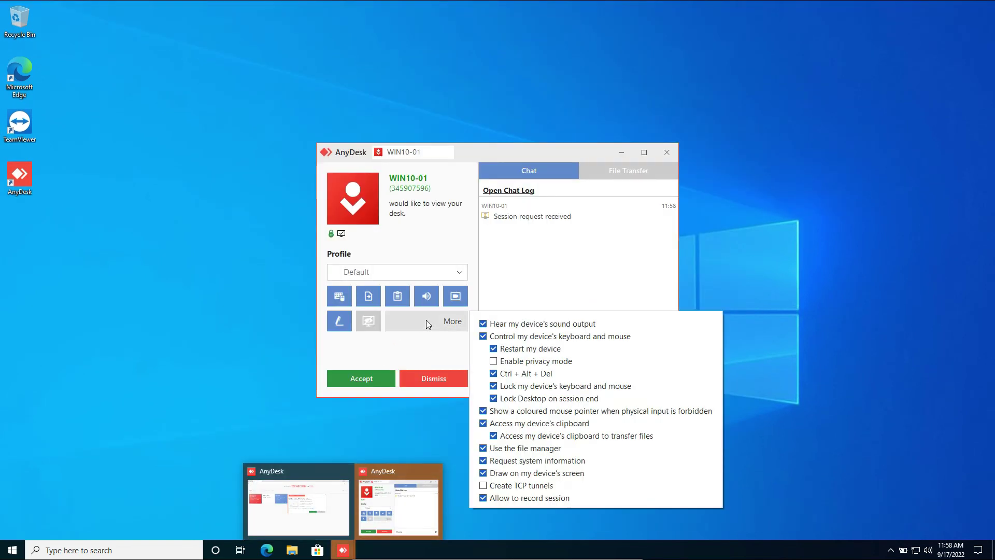
pyautogui.click(349, 382)
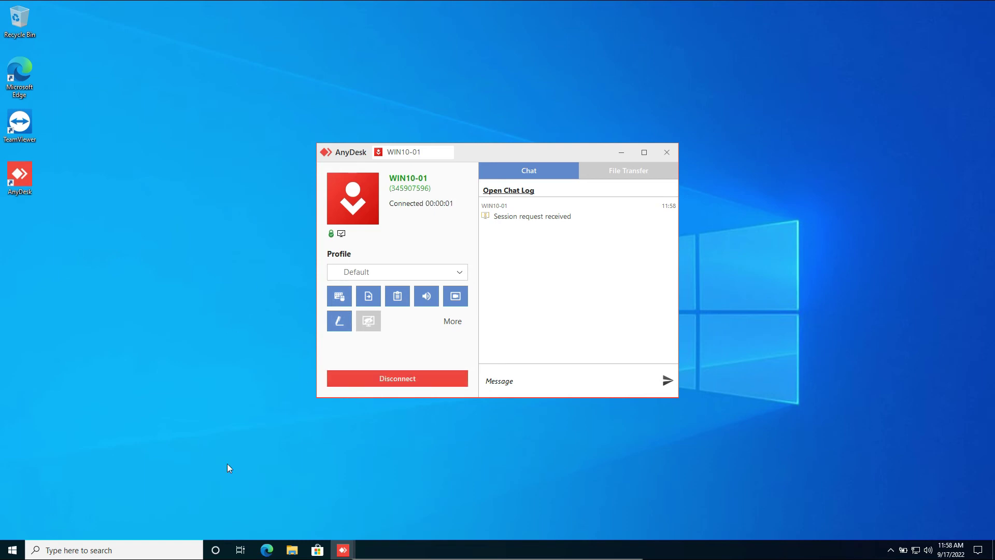
pyautogui.moveTo(342, 554)
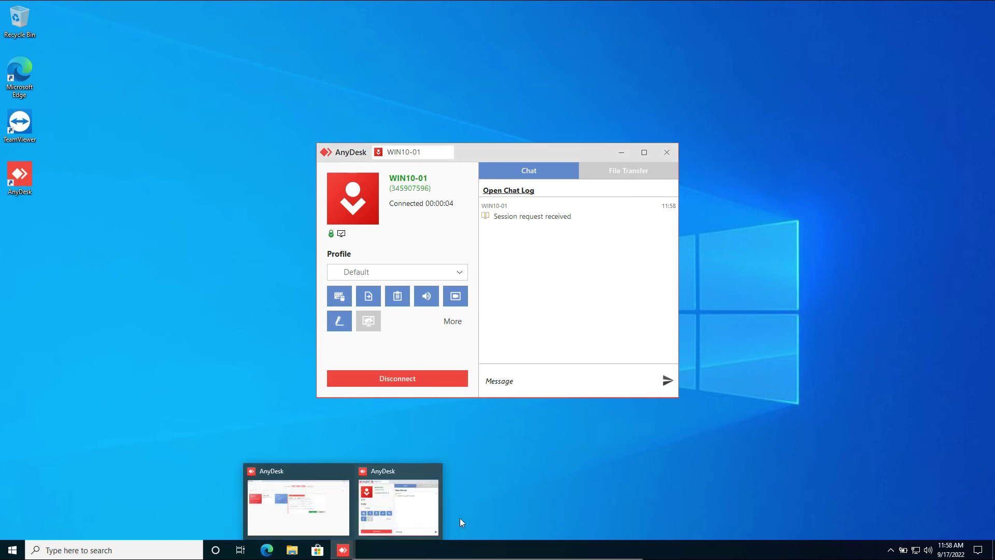
pyautogui.click(420, 514)
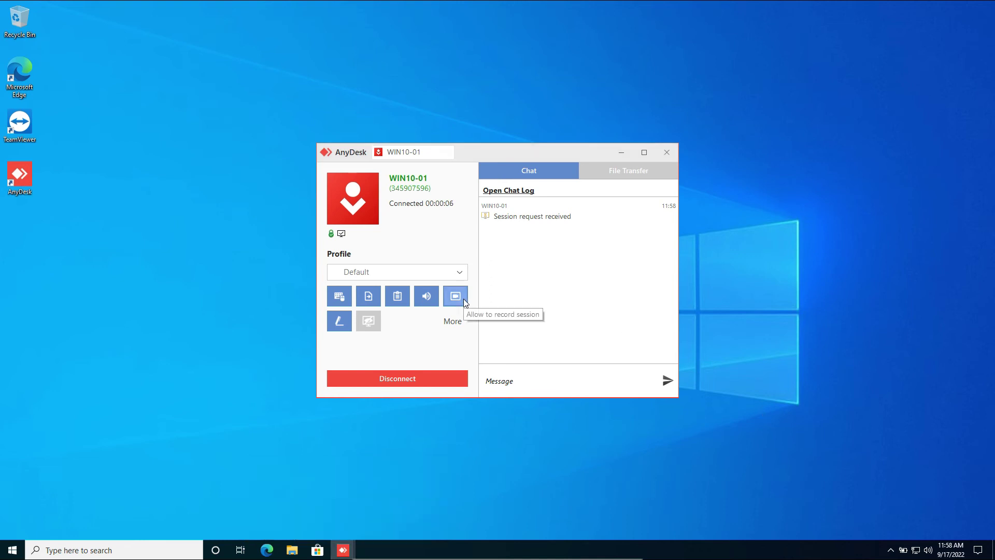
# Minimize the remote user's virtual machine, return to the IT admin's WIN04 machine and check the remote session's extra permissions
pyautogui.moveTo(382, 556)
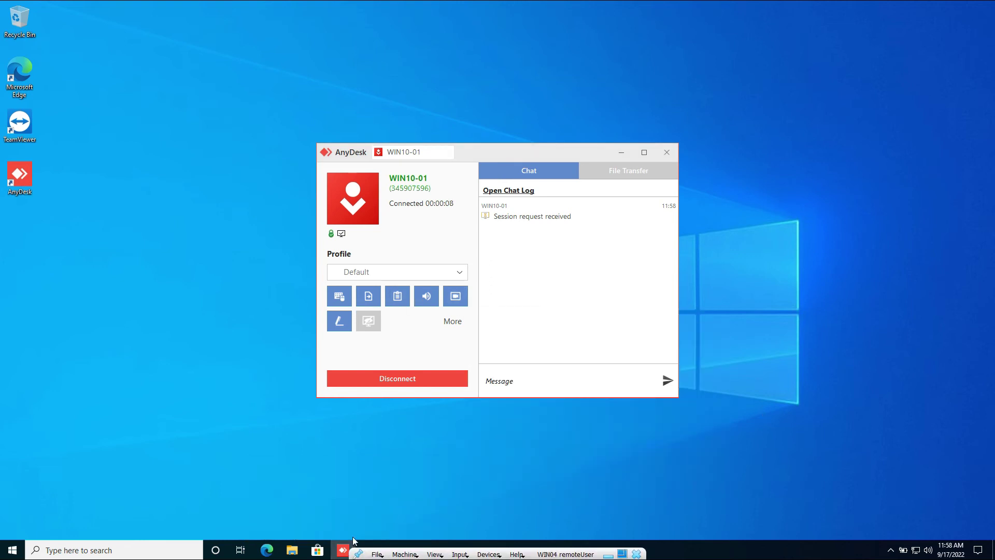
pyautogui.moveTo(342, 550)
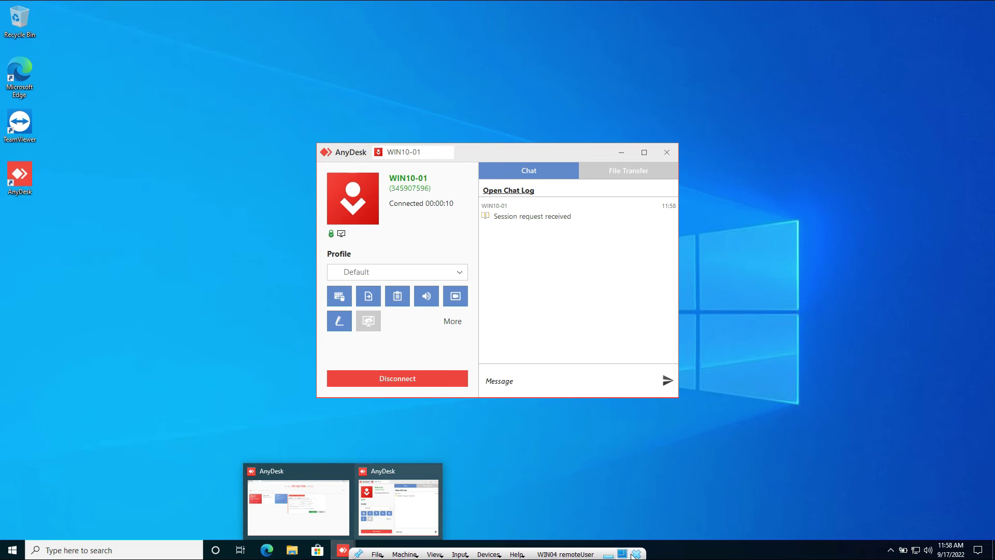
pyautogui.click(609, 552)
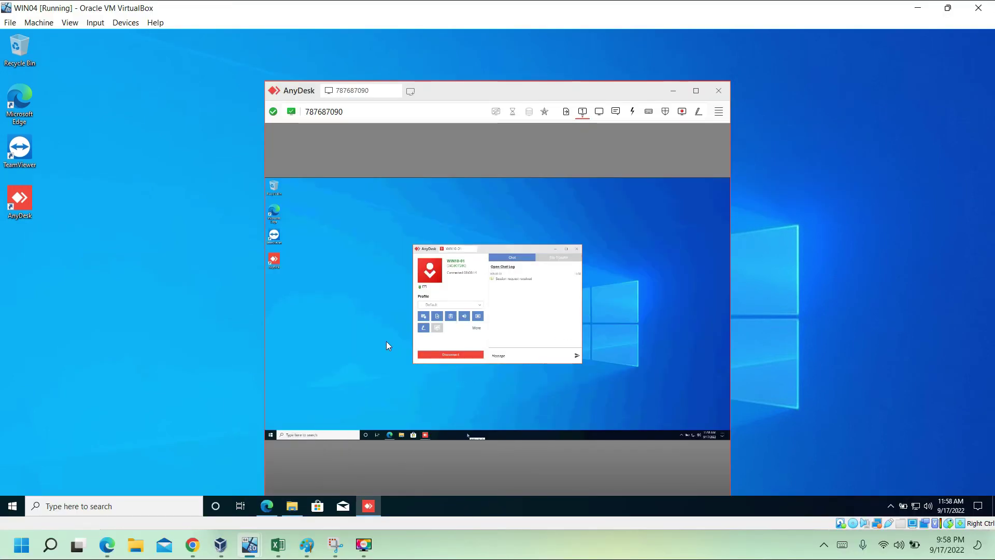
pyautogui.click(429, 317)
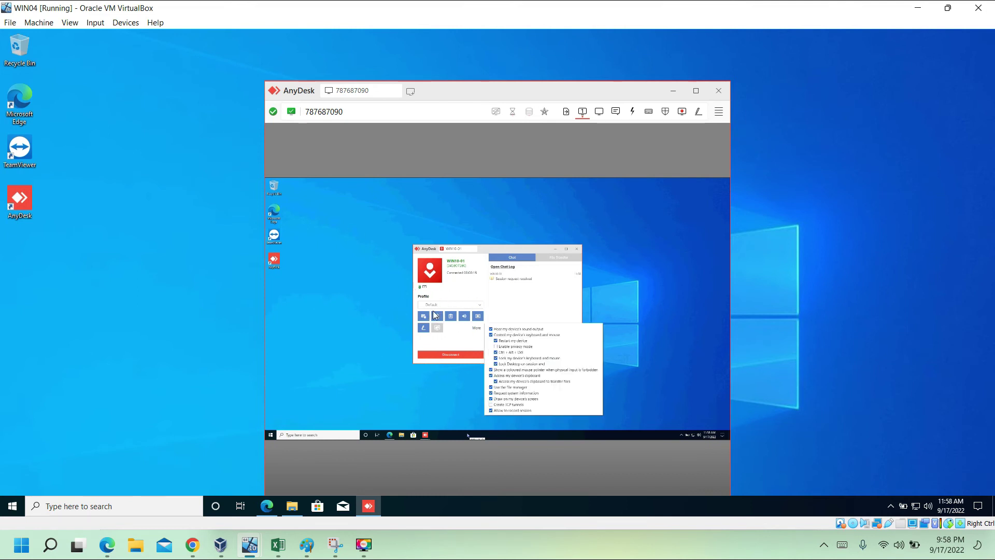
pyautogui.click(305, 393)
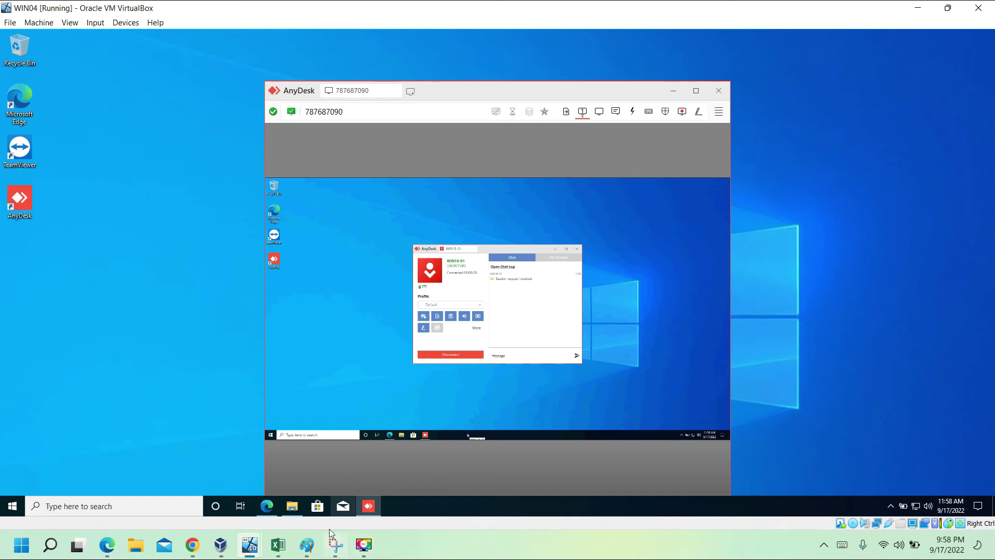
pyautogui.click(250, 544)
pyautogui.click(422, 510)
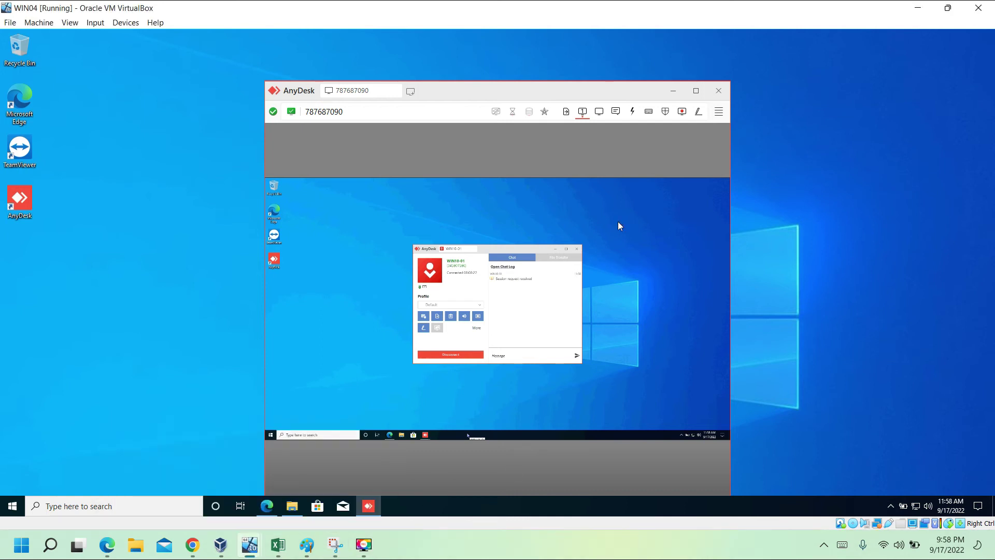
# Maximize the AnyDesk session window and show the WIN04 virtual machine in full-screen mode
pyautogui.click(695, 92)
pyautogui.rightClick(413, 452)
pyautogui.press('Escape')
pyautogui.click(70, 22)
pyautogui.click(70, 22)
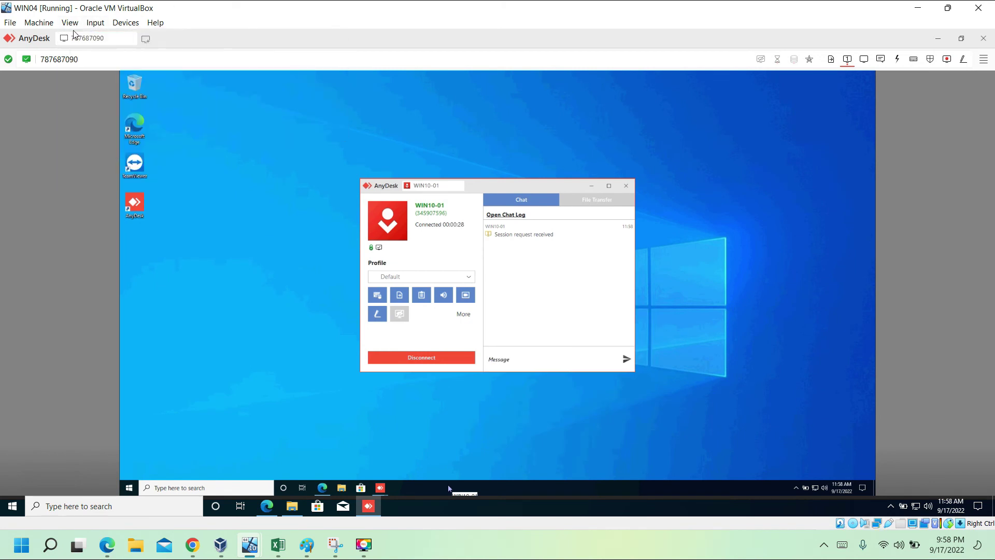
pyautogui.click(70, 22)
pyautogui.click(83, 34)
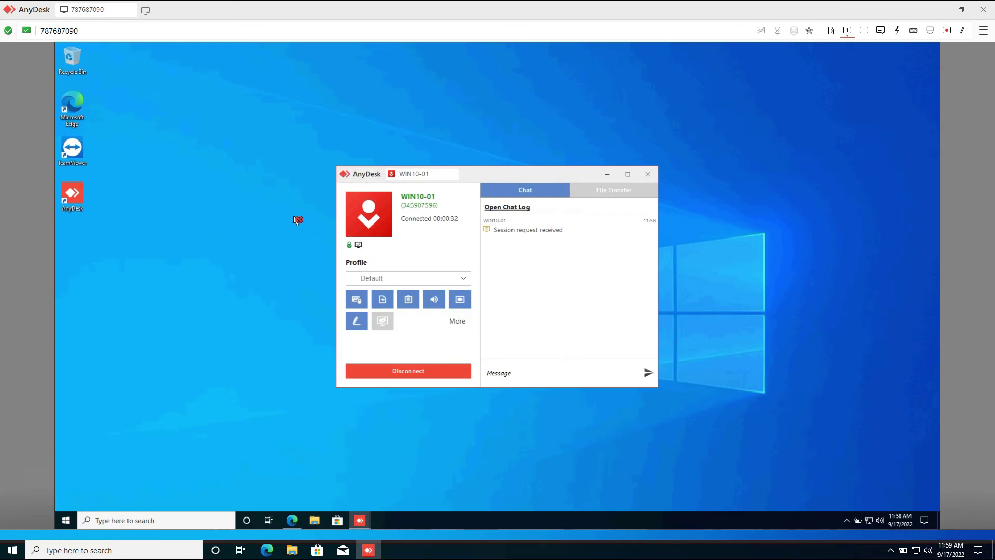
# Create a new folder on the remote desktop and delete it, minimizing the remote AnyDesk window in between
pyautogui.rightClick(231, 230)
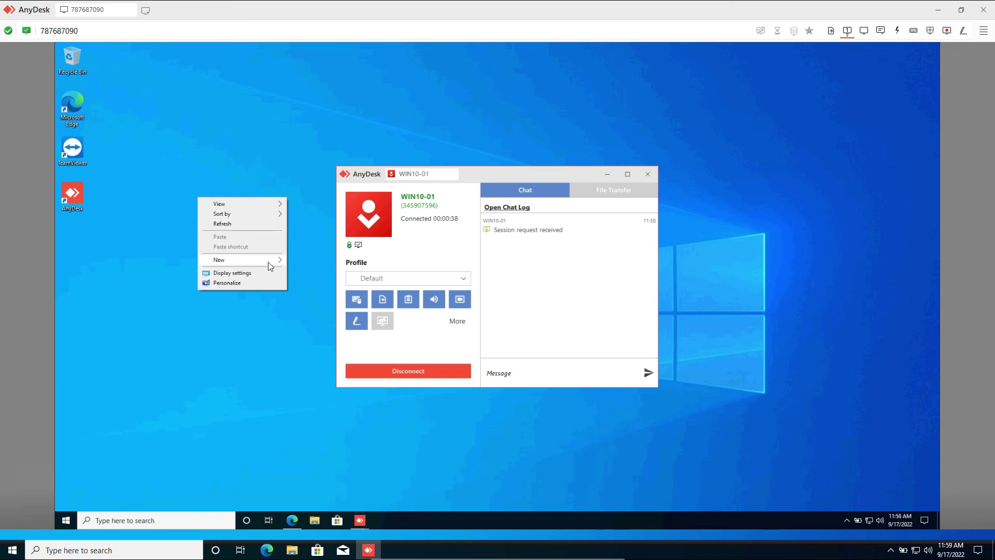
pyautogui.moveTo(269, 262)
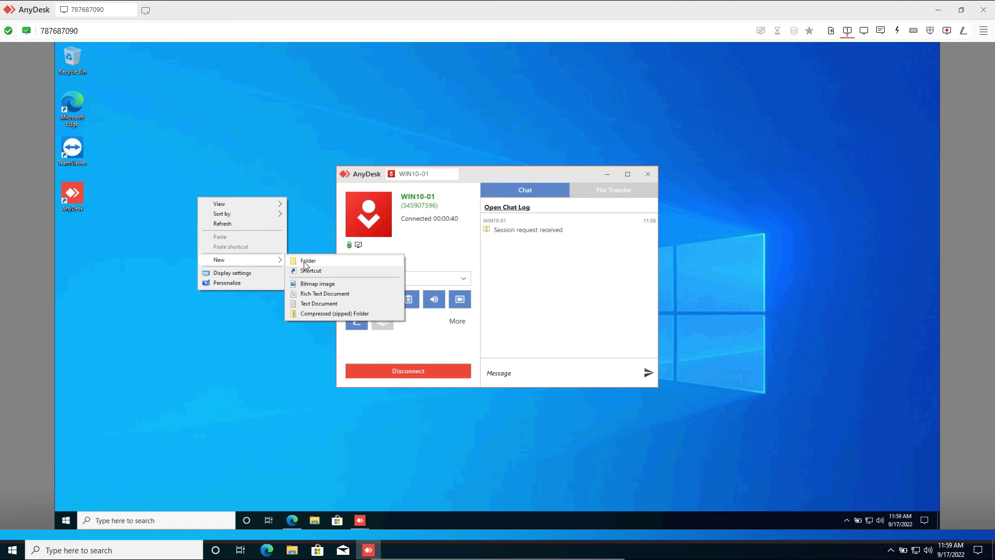
pyautogui.click(306, 261)
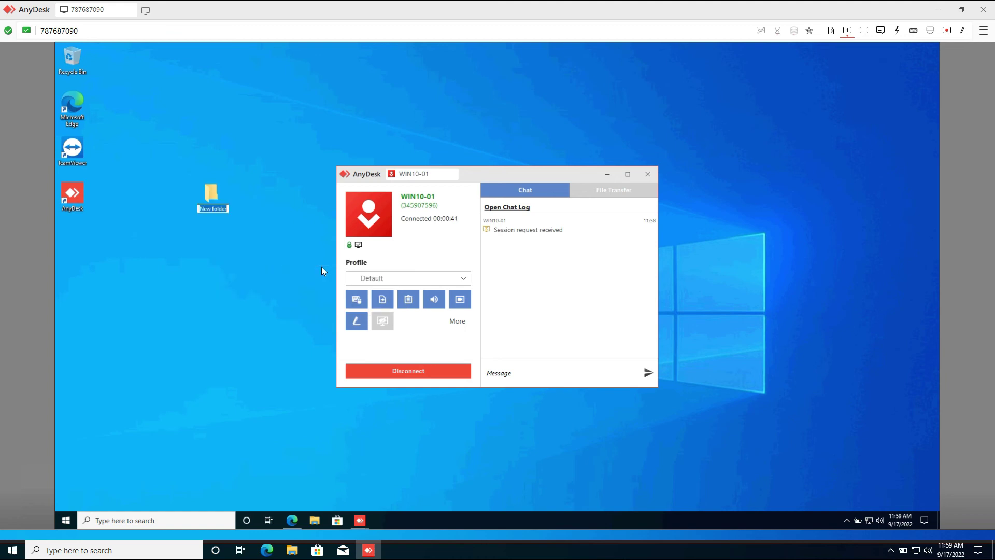
pyautogui.click(608, 174)
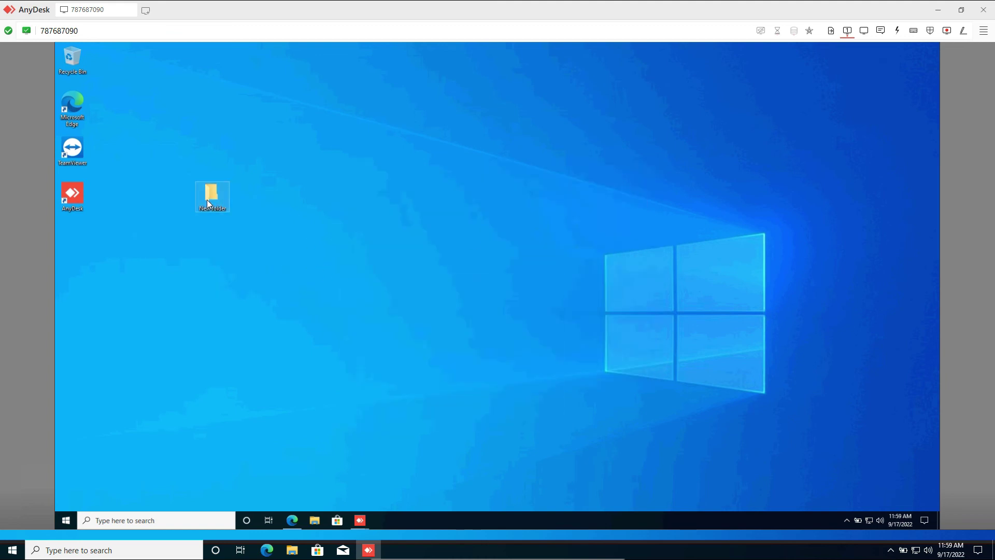
pyautogui.rightClick(208, 196)
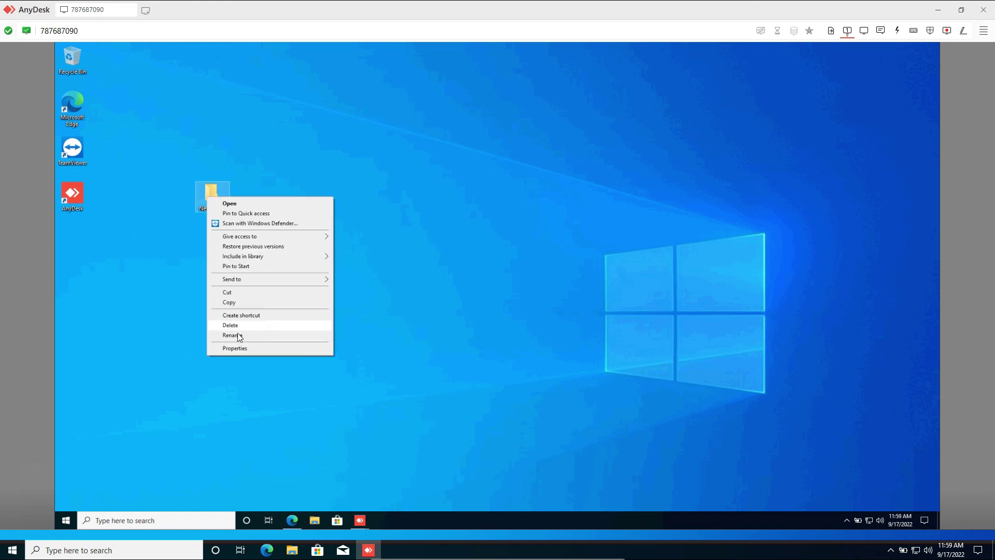
pyautogui.click(265, 325)
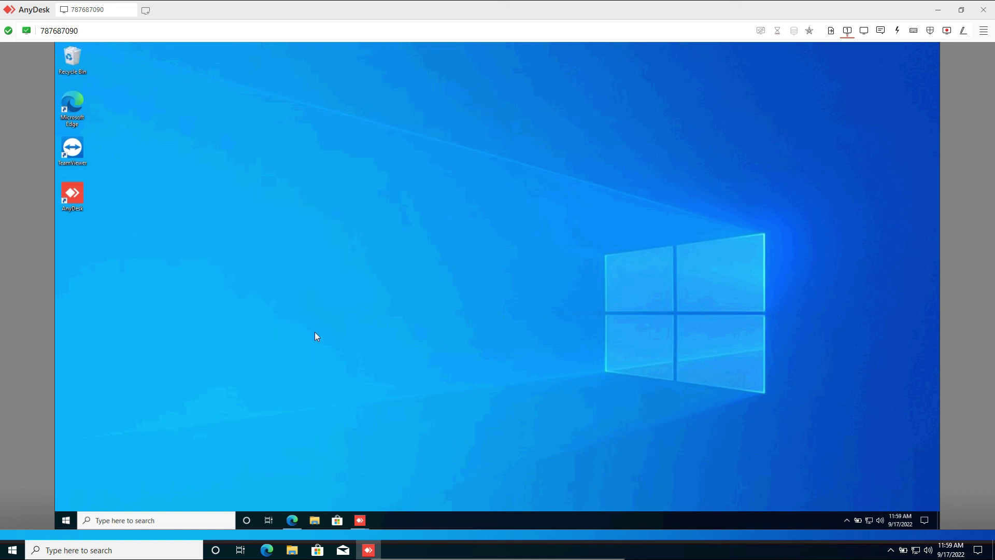
# Dismiss the AnyDesk Printers driver installation request and create a folder with the default name New folder on the remote desktop
pyautogui.rightClick(306, 313)
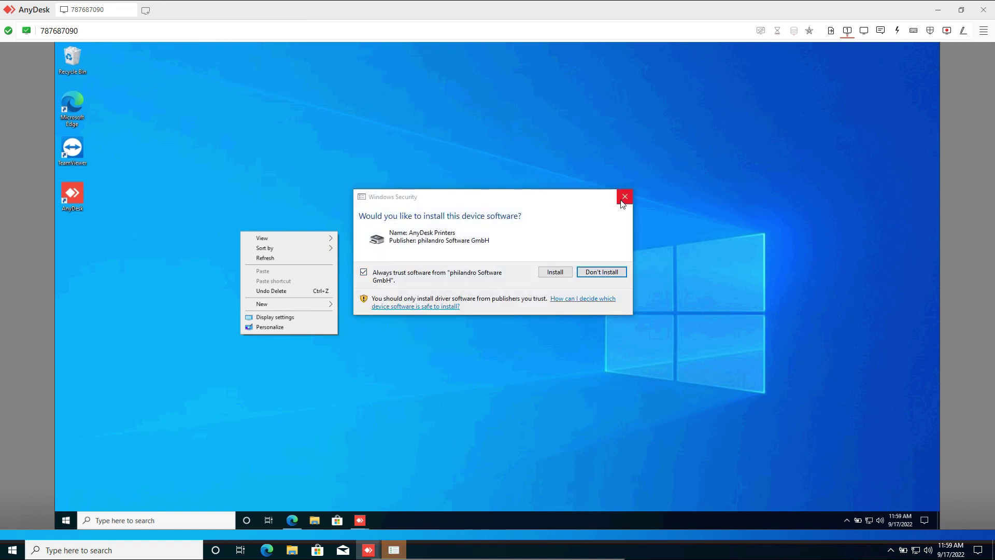
pyautogui.click(623, 202)
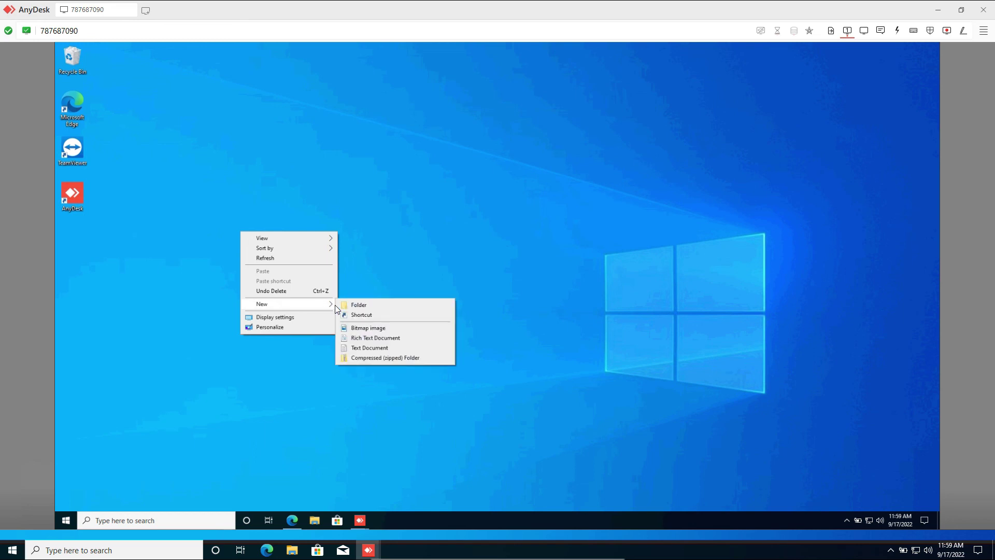
pyautogui.click(362, 305)
pyautogui.press('Return')
pyautogui.click(275, 261)
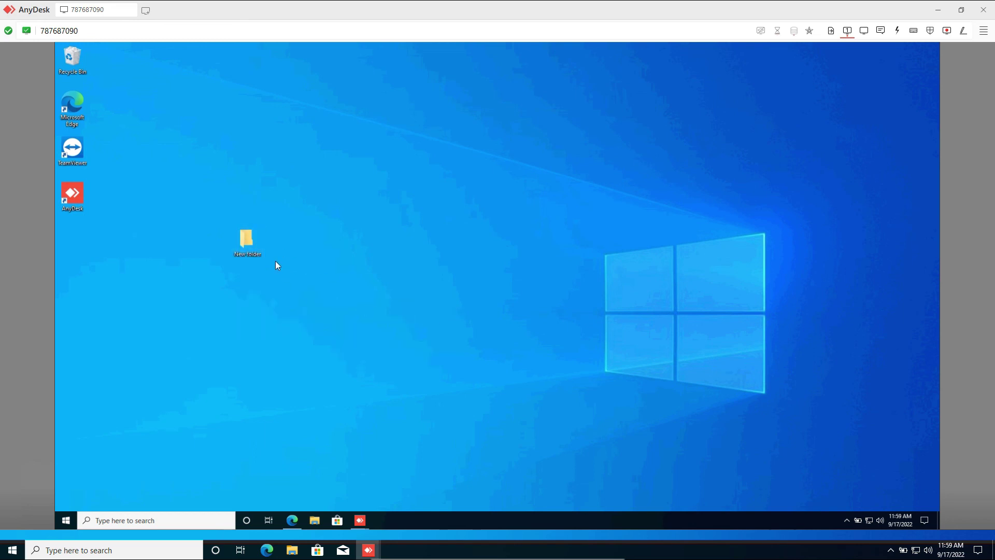
# Open New folder on the remote desktop and show its sorting options
pyautogui.doubleClick(248, 241)
pyautogui.rightClick(461, 294)
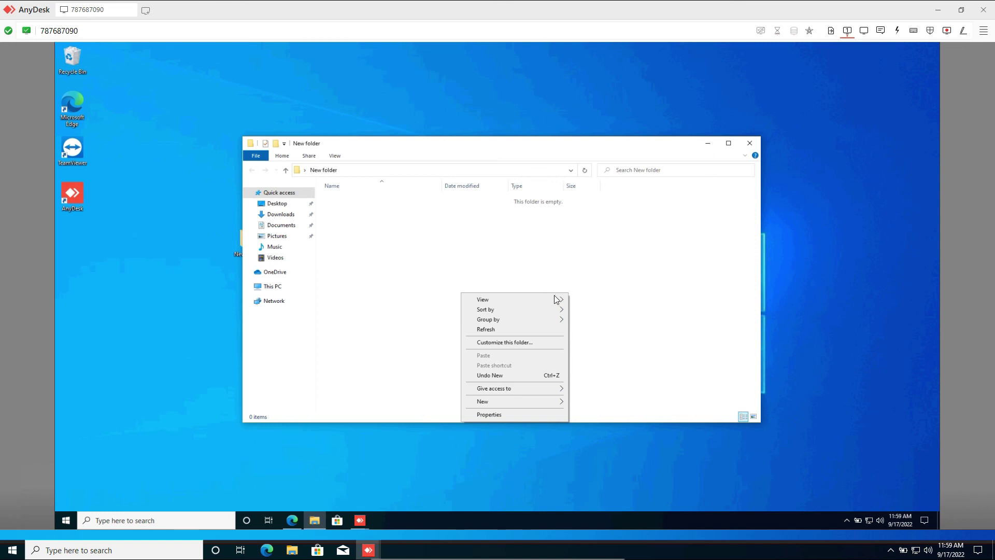
pyautogui.moveTo(555, 309)
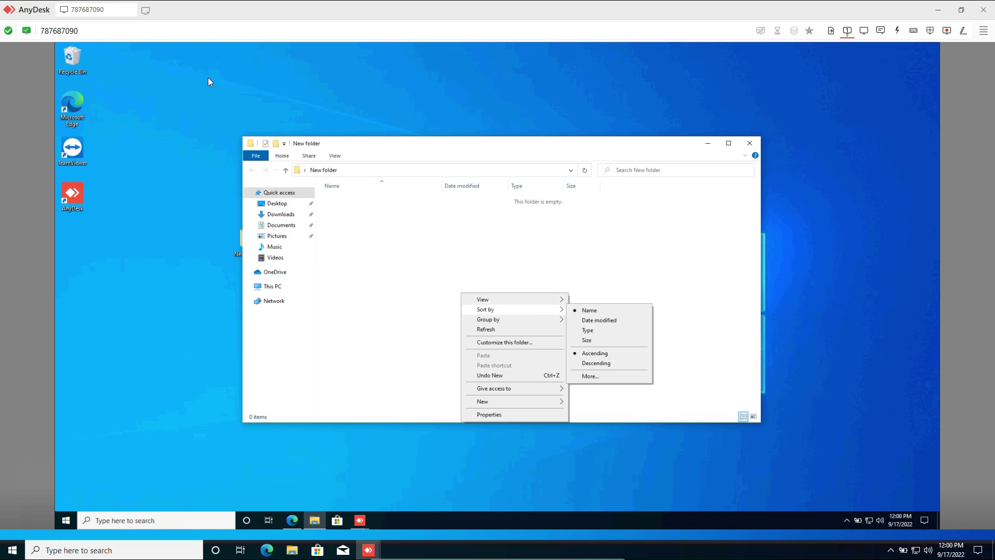